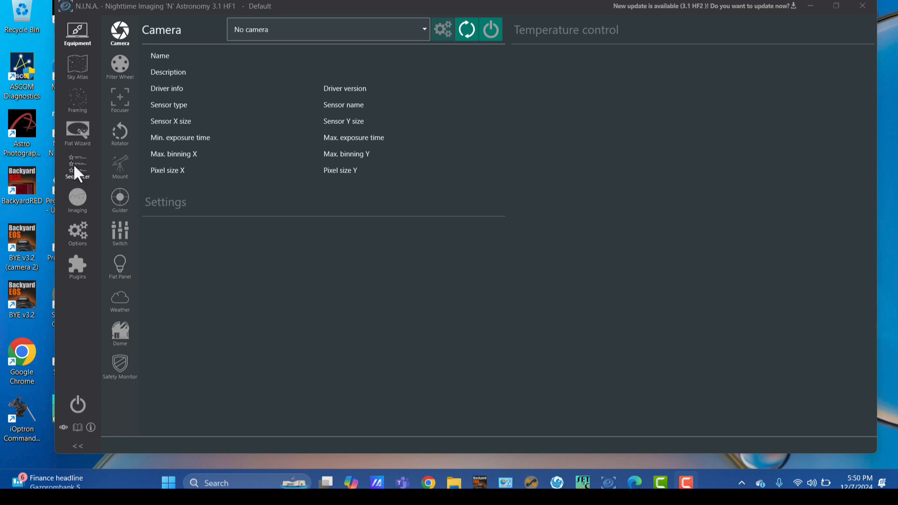
# Step: Choose Pleiades as the framing target and load its image from the HIPS 2 FITS Sky Survey
pyautogui.click(81, 104)
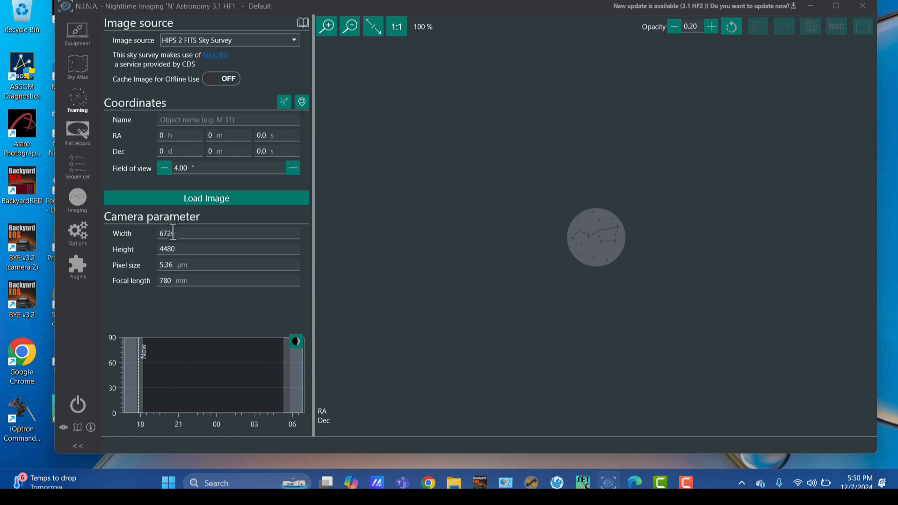
pyautogui.write('0')
pyautogui.click(213, 121)
pyautogui.write('plea')
pyautogui.press('BackSpace')
pyautogui.write('iades')
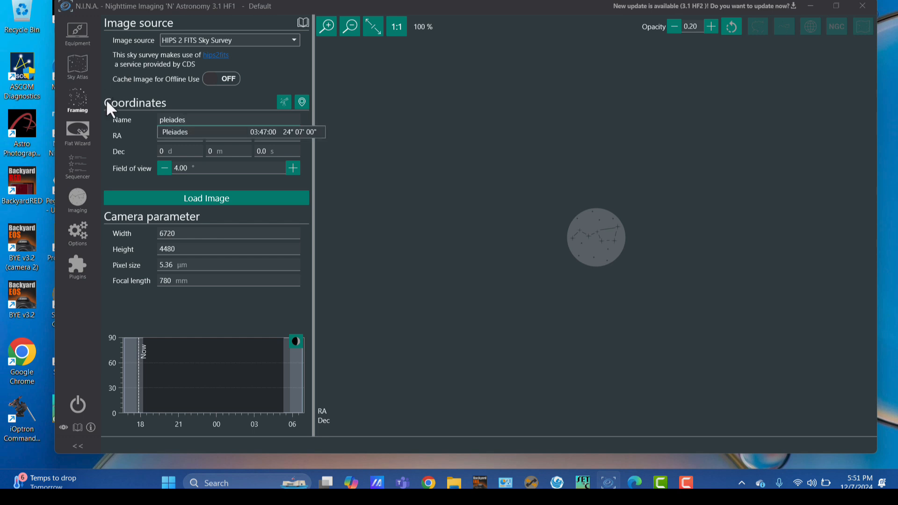
pyautogui.click(172, 132)
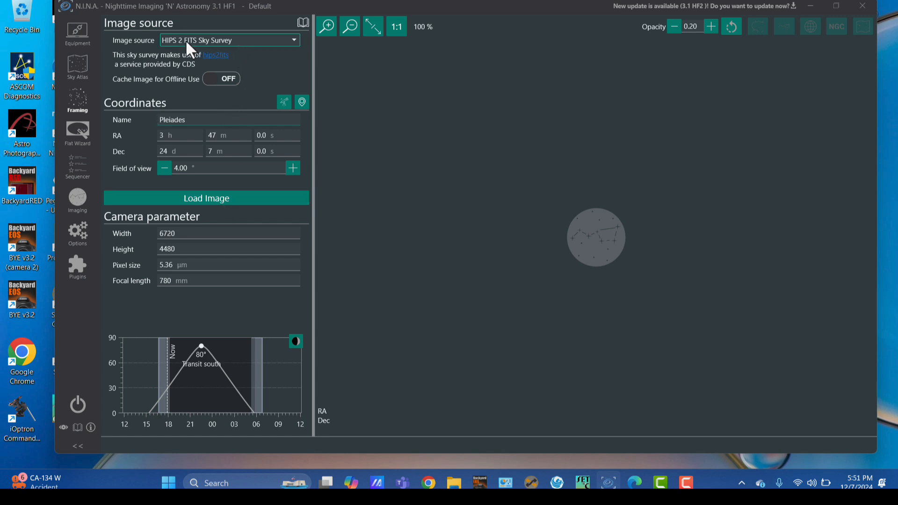
pyautogui.click(190, 196)
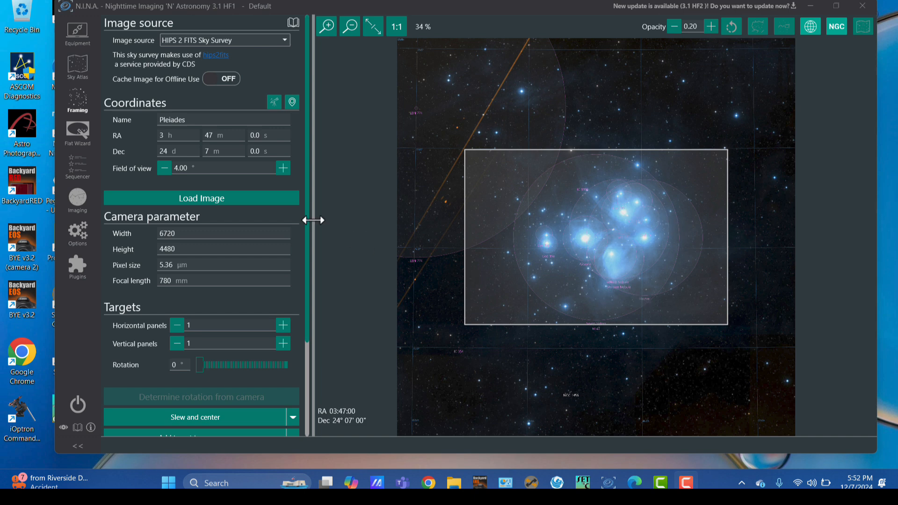
# Step: Add the framed Pleiades target to the advanced Sequencer using the OSC ROTATE template
pyautogui.moveTo(302, 210); pyautogui.dragTo(308, 328)
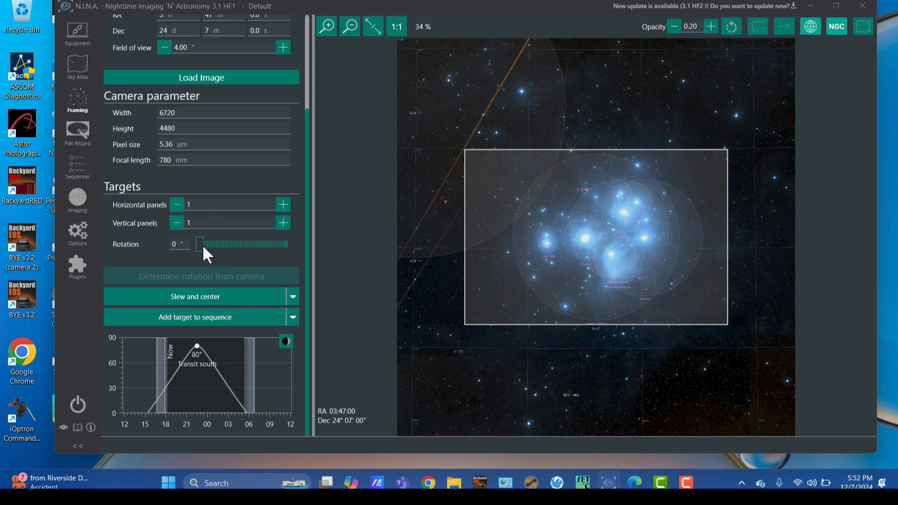
pyautogui.moveTo(199, 246)
pyautogui.mouseDown()
pyautogui.moveTo(224, 246)
pyautogui.moveTo(199, 238)
pyautogui.mouseUp()
pyautogui.click(210, 316)
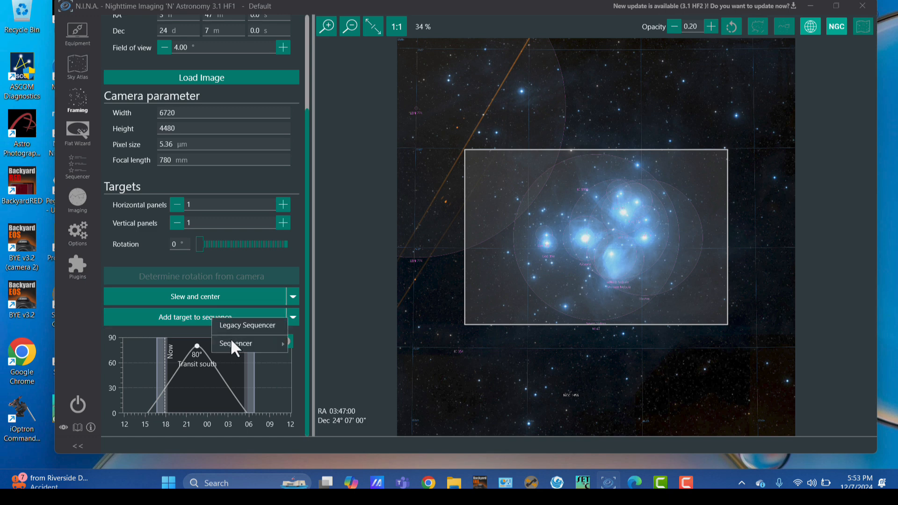
pyautogui.moveTo(231, 342)
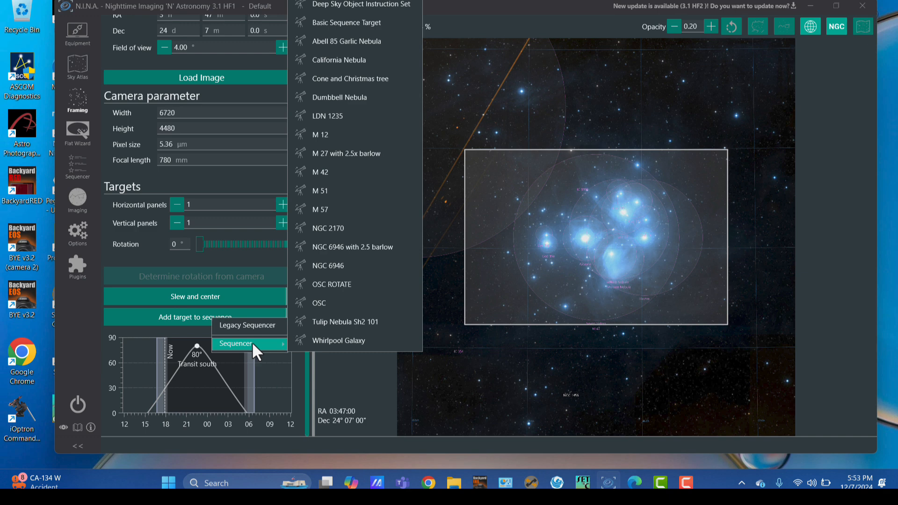
pyautogui.click(326, 283)
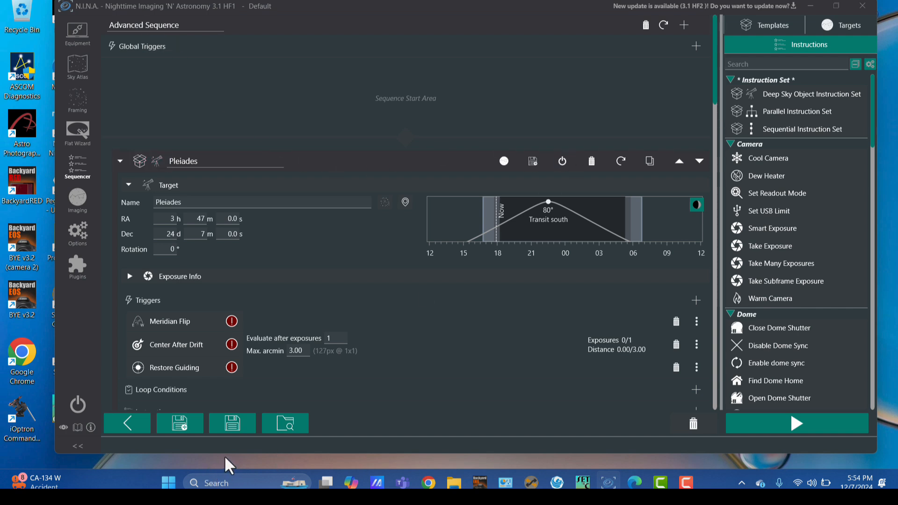
# Step: Review the Pleiades sequence's triggers, readme annotations, equipment check, target preparation and OSC_IMAGING settings
pyautogui.scroll(-2, 431, 289)
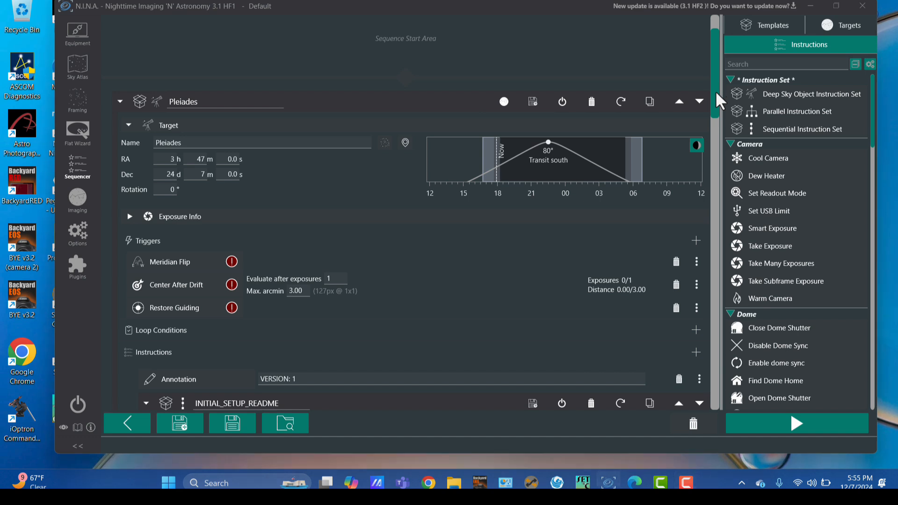
pyautogui.moveTo(715, 91)
pyautogui.mouseDown()
pyautogui.moveTo(720, 128)
pyautogui.moveTo(718, 120)
pyautogui.mouseUp()
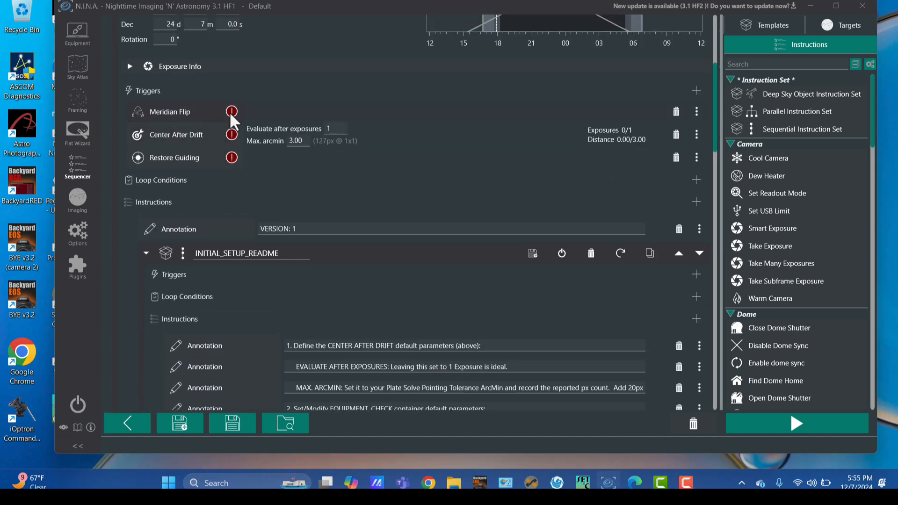
pyautogui.moveTo(230, 112)
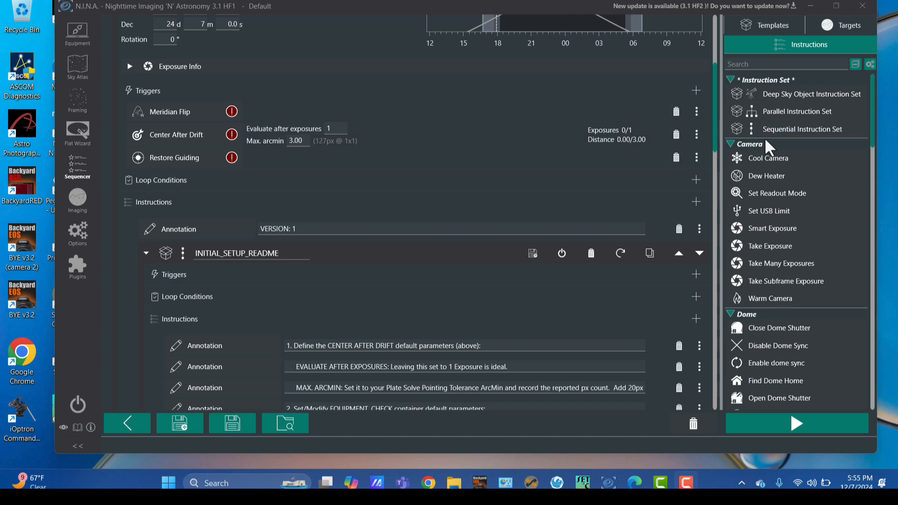
pyautogui.moveTo(716, 141); pyautogui.dragTo(715, 91)
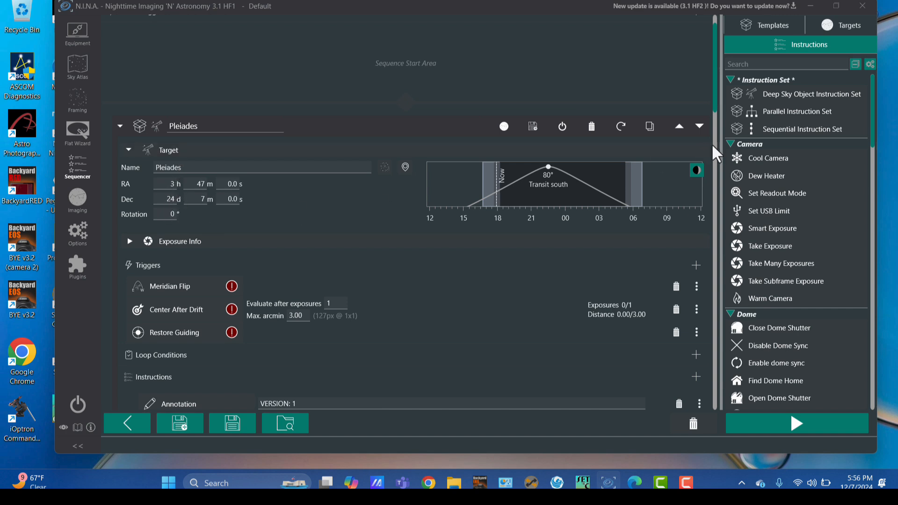
pyautogui.moveTo(714, 83); pyautogui.dragTo(723, 170)
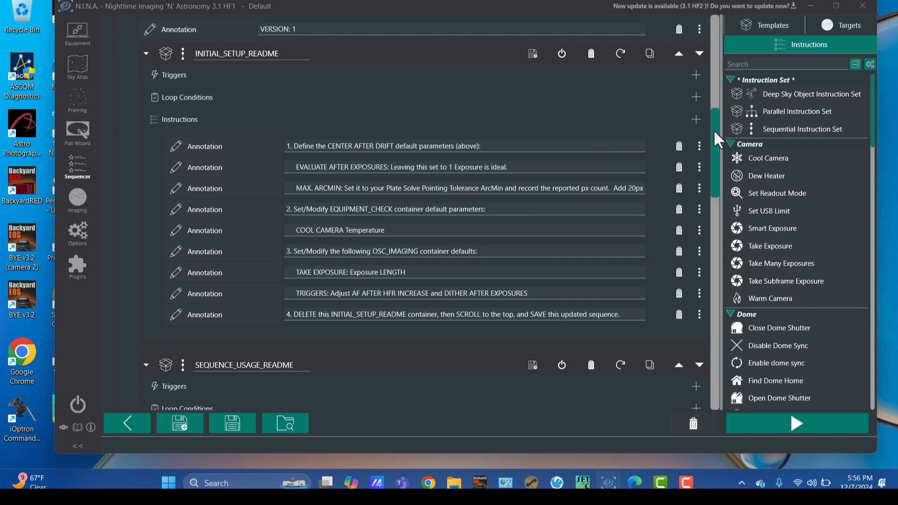
pyautogui.moveTo(714, 129); pyautogui.dragTo(707, 186)
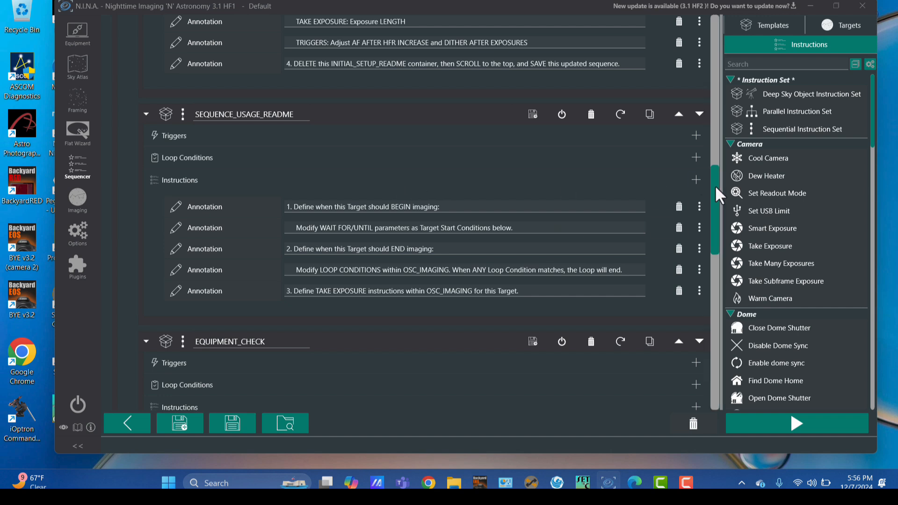
pyautogui.moveTo(716, 186); pyautogui.dragTo(718, 244)
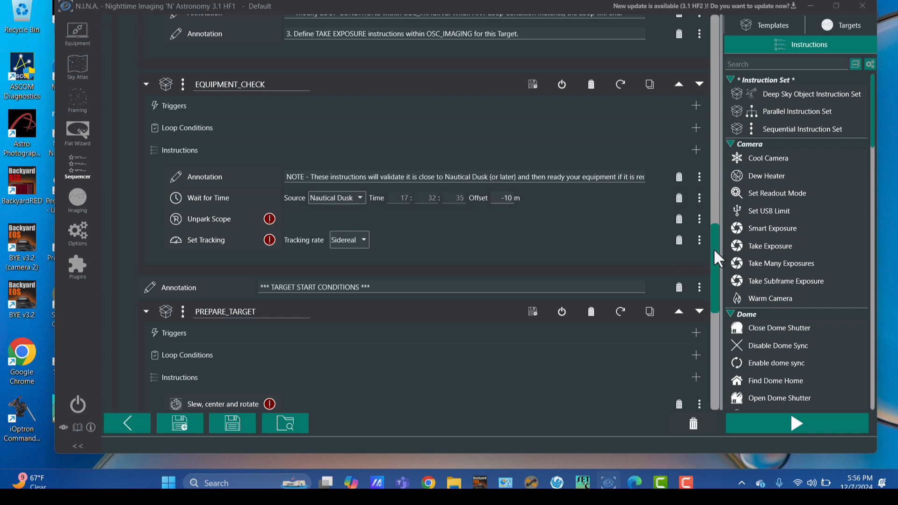
pyautogui.moveTo(713, 248); pyautogui.dragTo(718, 293)
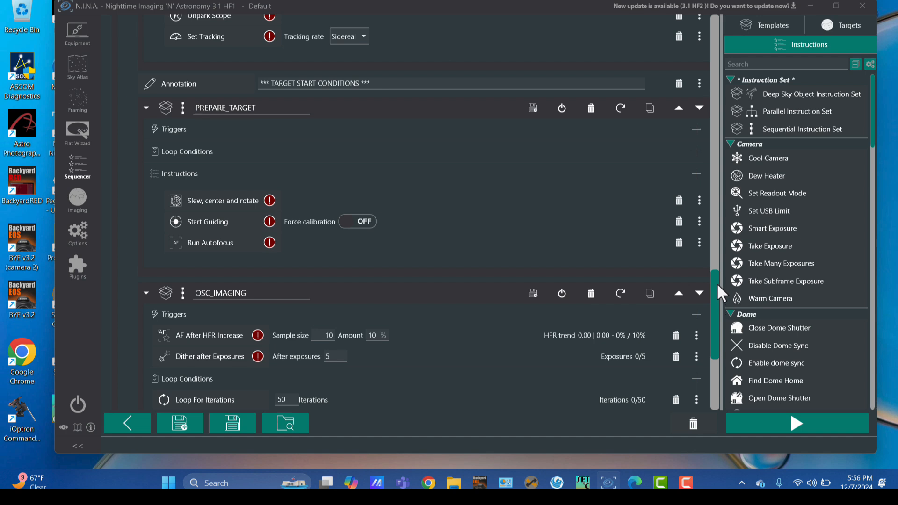
pyautogui.moveTo(716, 283); pyautogui.dragTo(718, 330)
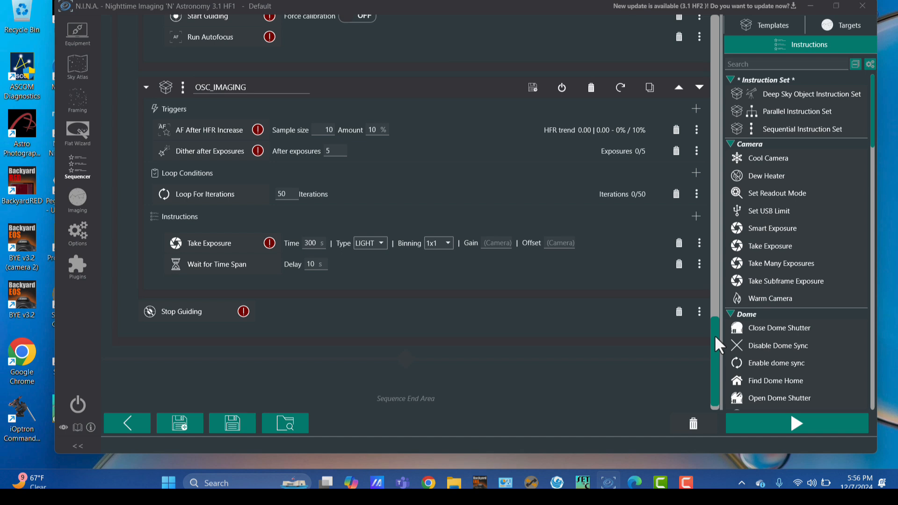
pyautogui.moveTo(715, 334); pyautogui.dragTo(716, 307)
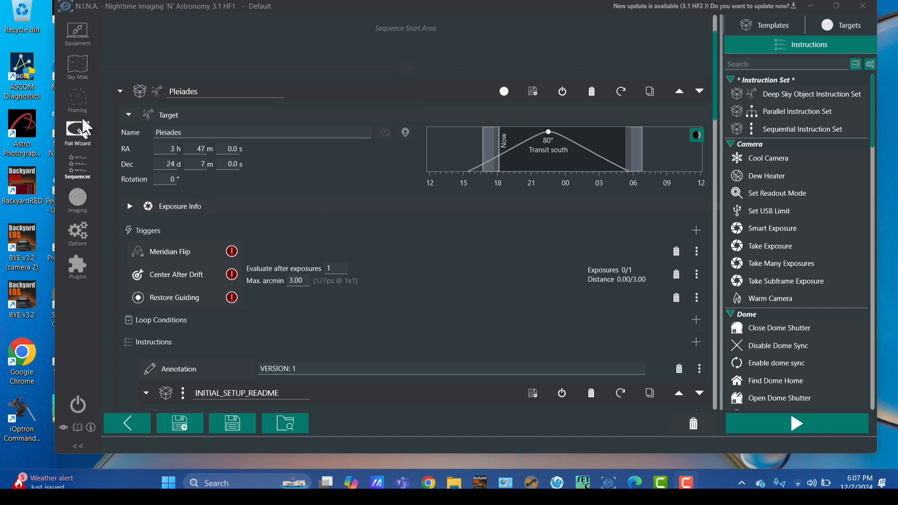
# Step: Rescan the camera devices in the equipment settings and select the Canon EOS Ra
pyautogui.click(75, 34)
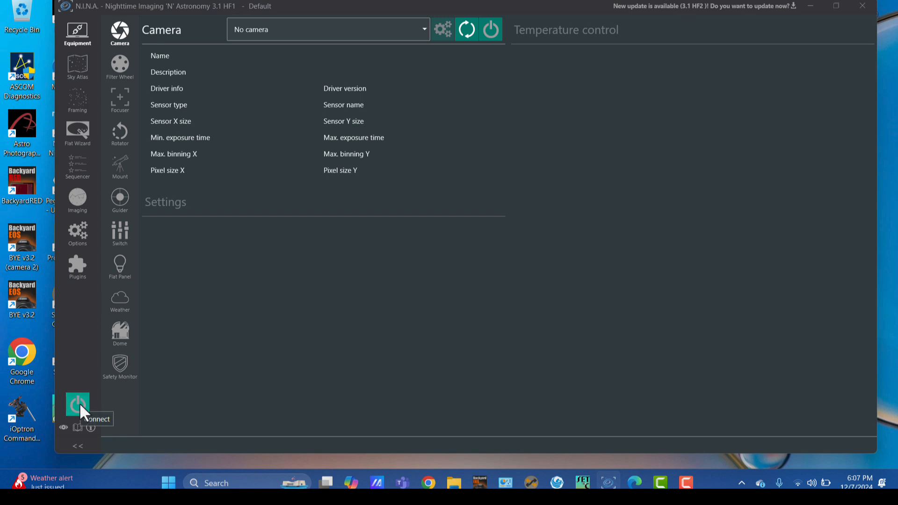
pyautogui.click(424, 30)
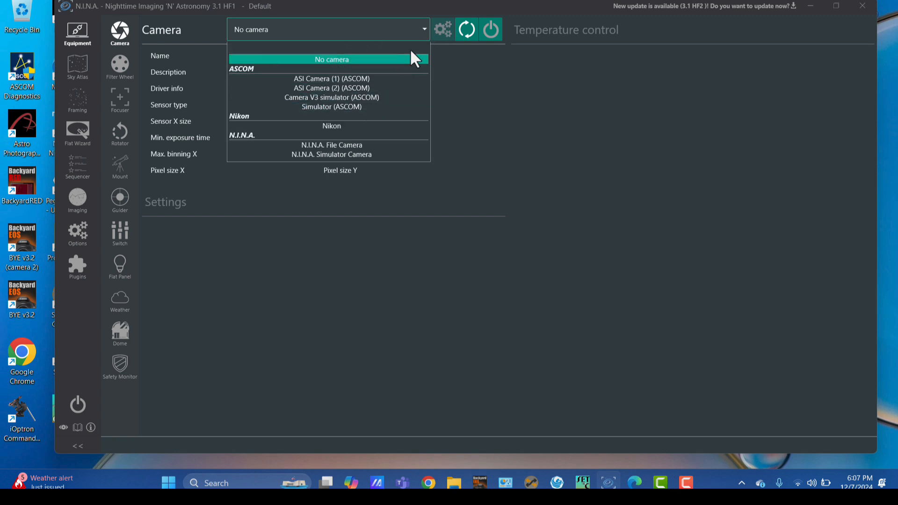
pyautogui.click(464, 25)
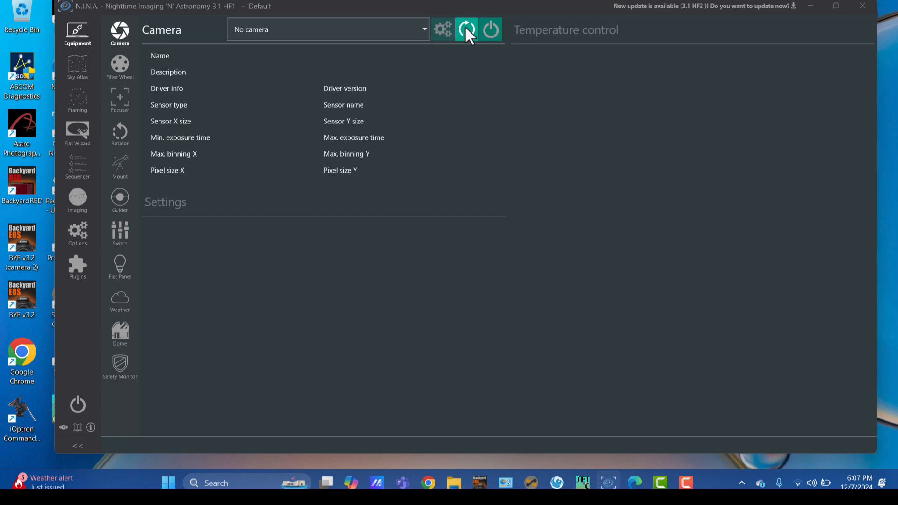
pyautogui.click(425, 30)
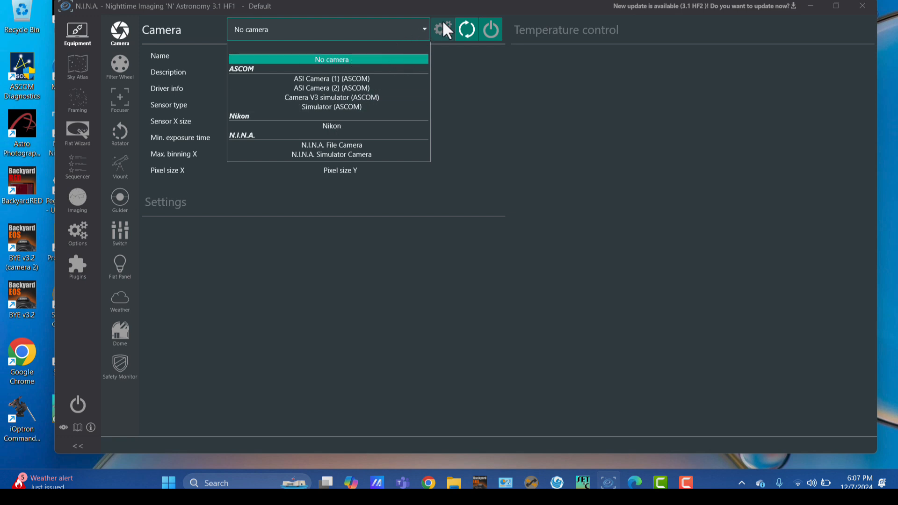
pyautogui.click(463, 22)
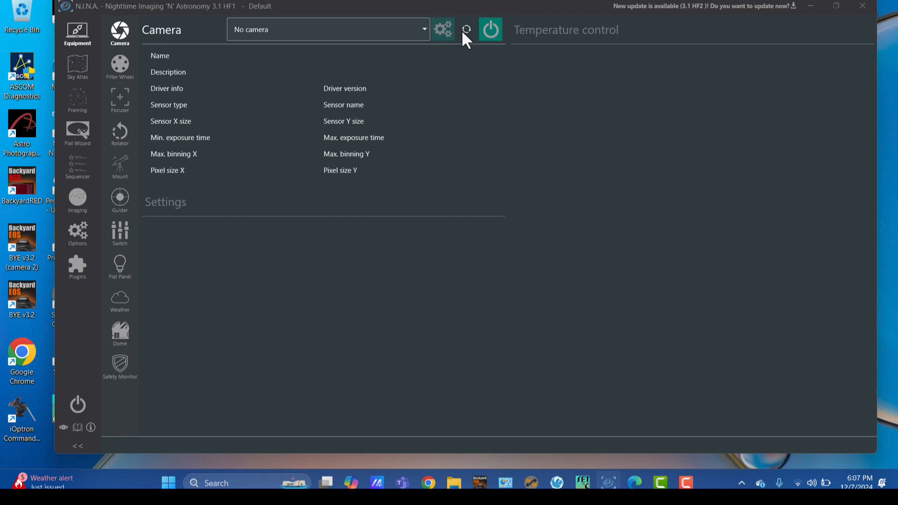
pyautogui.click(424, 28)
pyautogui.click(402, 28)
# Step: Connect all devices, accepting the iOptron mount's RS-232 / USB Port connection with Auto Detection
pyautogui.click(74, 400)
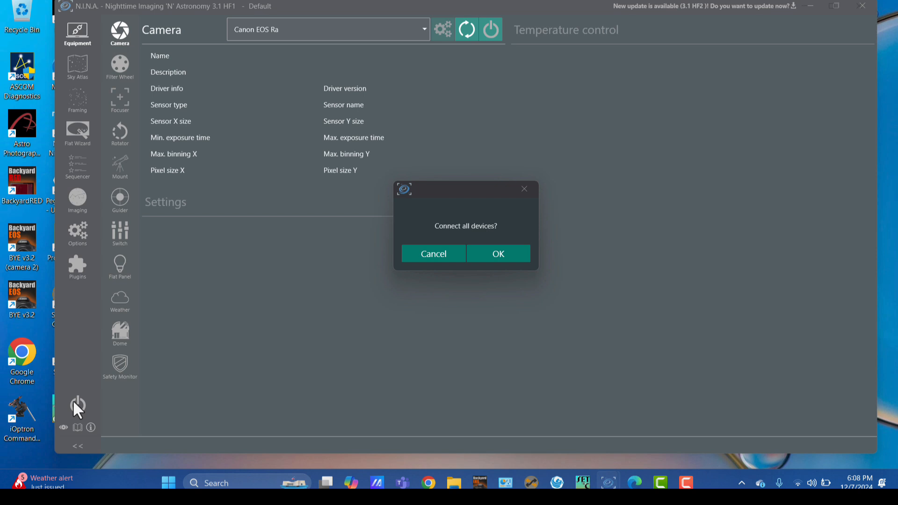
pyautogui.click(496, 253)
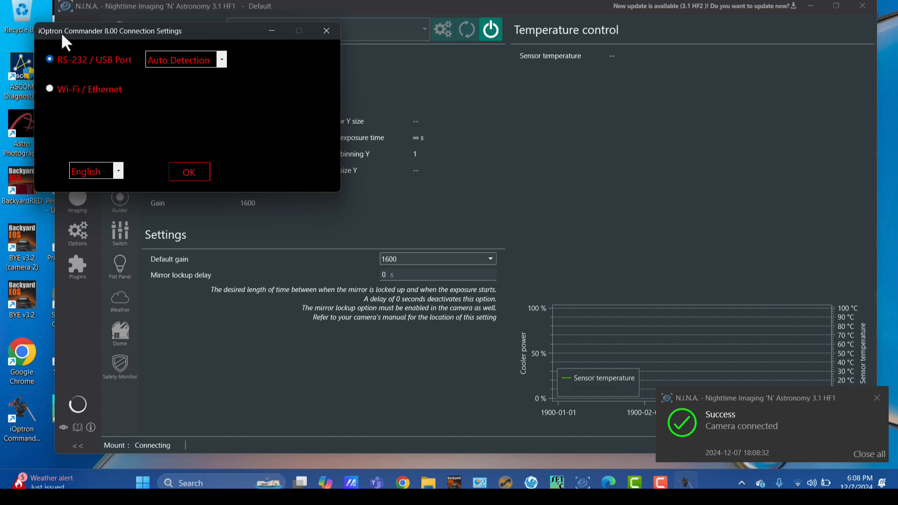
pyautogui.click(189, 172)
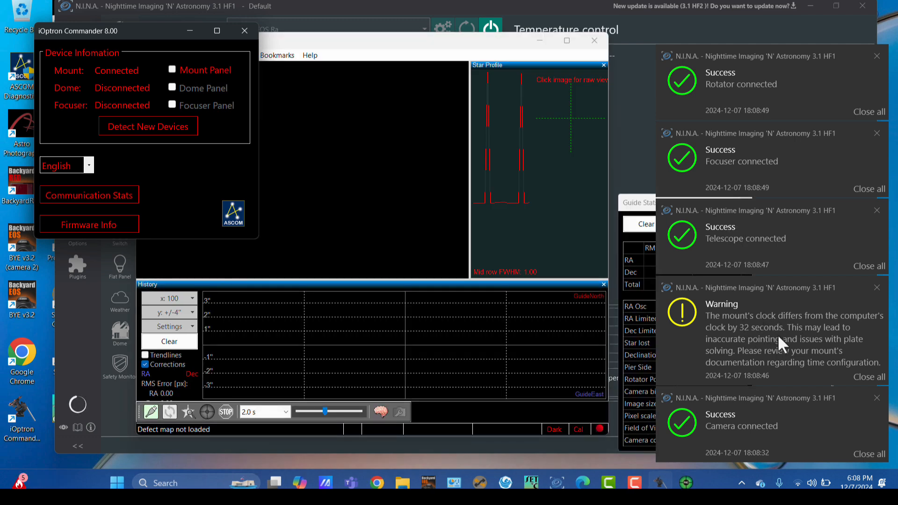
# Step: Show the Mount Panel in iOptron Commander, sync the mount's clock from the PC time, and close the panel
pyautogui.click(171, 70)
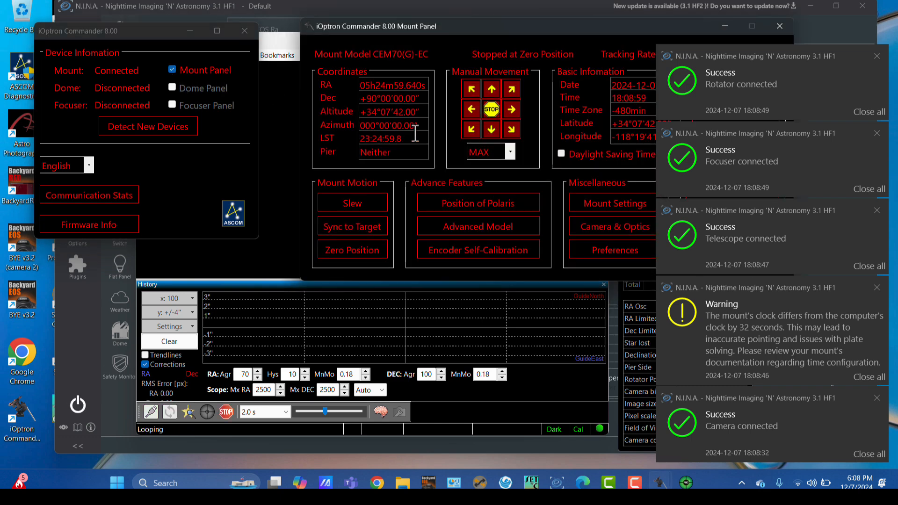
pyautogui.moveTo(450, 25); pyautogui.dragTo(283, 33)
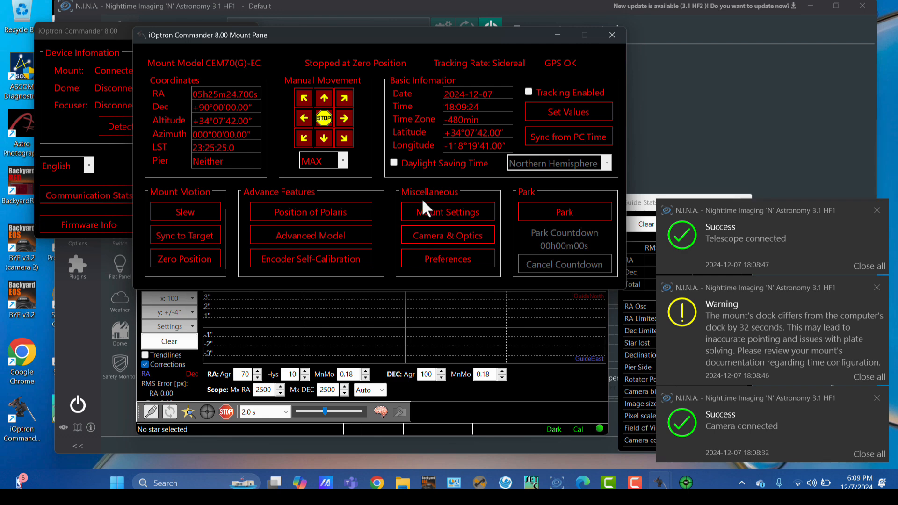
pyautogui.click(550, 134)
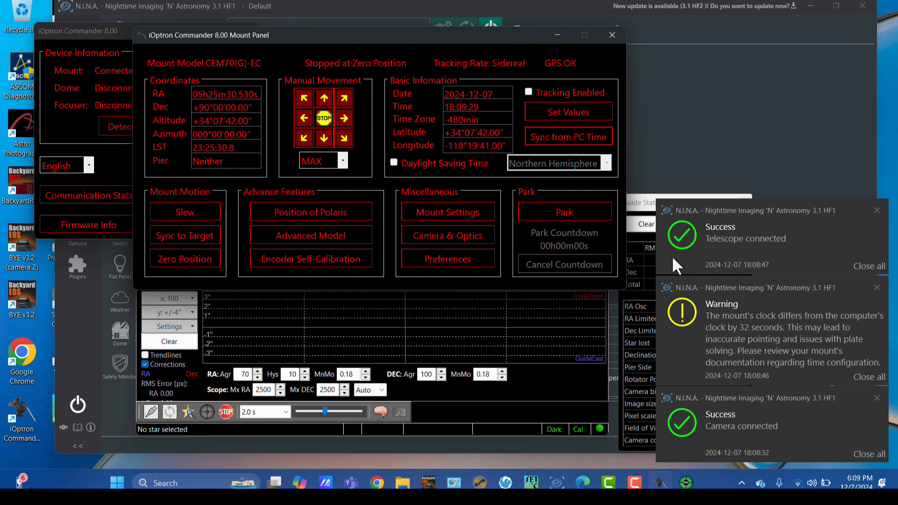
pyautogui.click(611, 37)
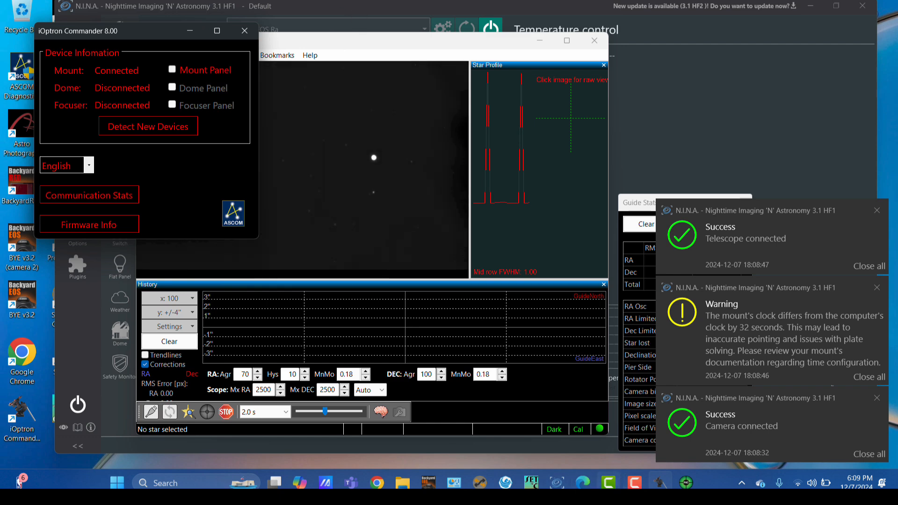
# Step: Check the guide camera view in PHD2 Guiding and return to N.I.N.A
pyautogui.click(686, 483)
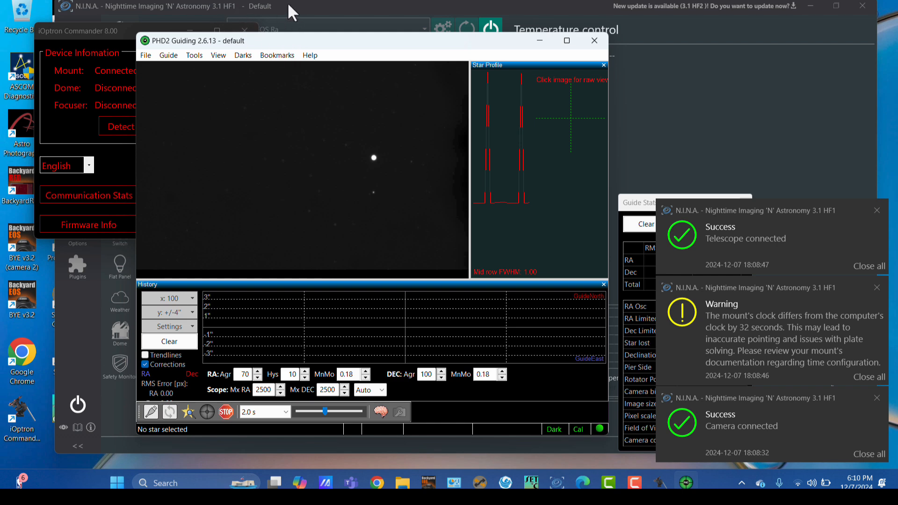
pyautogui.click(304, 8)
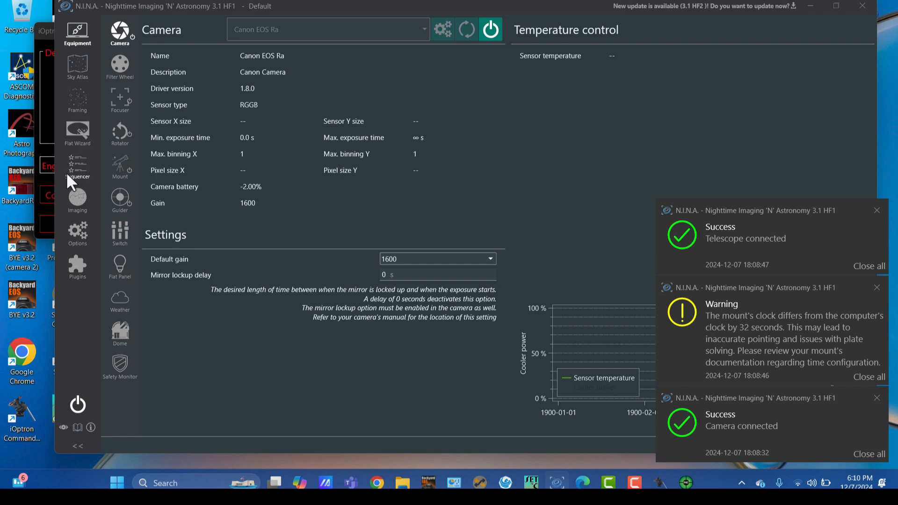
# Step: Reopen the Pleiades sequence, dismiss all notifications, and go to its EQUIPMENT_CHECK container
pyautogui.click(83, 164)
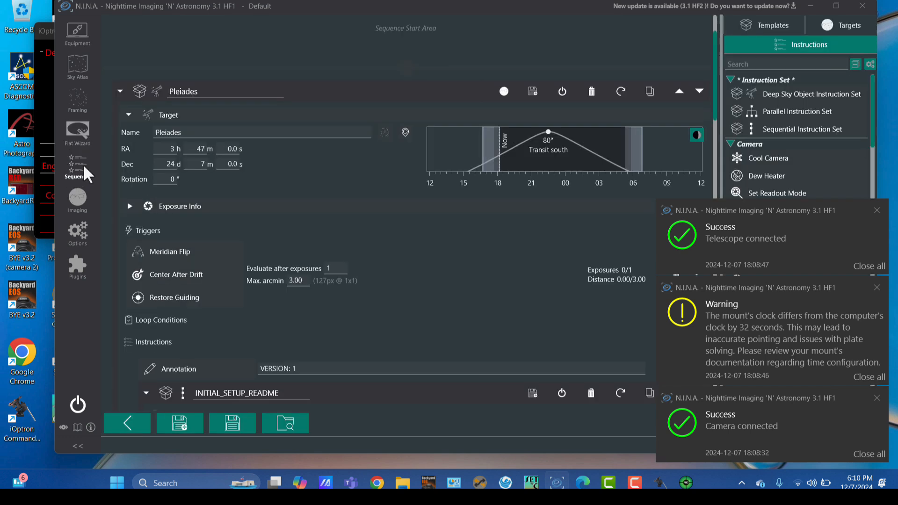
pyautogui.click(865, 270)
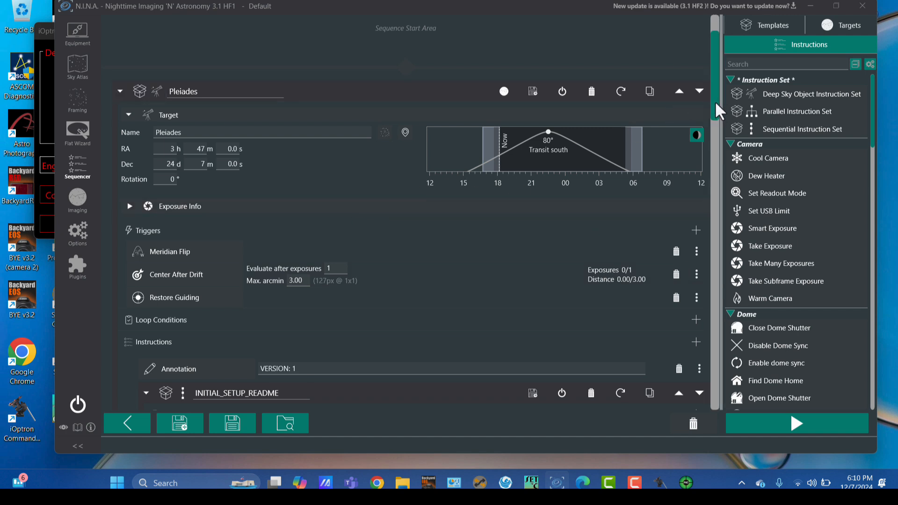
pyautogui.moveTo(714, 103)
pyautogui.mouseDown()
pyautogui.moveTo(709, 318)
pyautogui.moveTo(721, 286)
pyautogui.mouseUp()
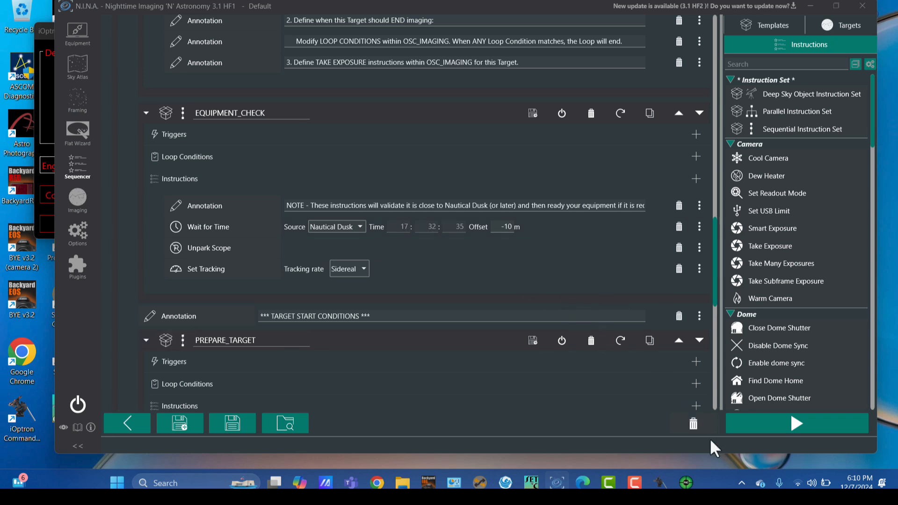
# Step: Review the Pleiades sequence through its OSC_IMAGING container, start the sequence, and enlarge the N.I.N.A. window to fill the screen
pyautogui.moveTo(857, 486)
pyautogui.moveTo(714, 232); pyautogui.dragTo(713, 268)
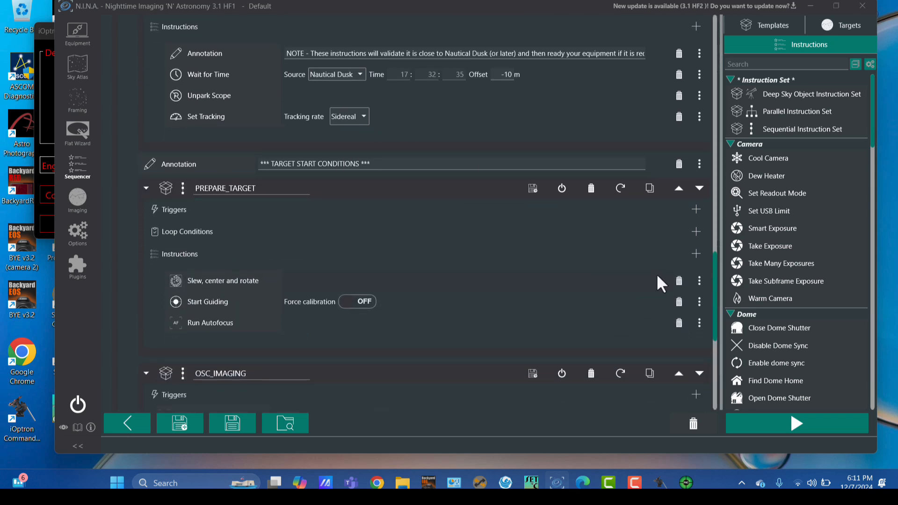
pyautogui.moveTo(713, 278); pyautogui.dragTo(712, 348)
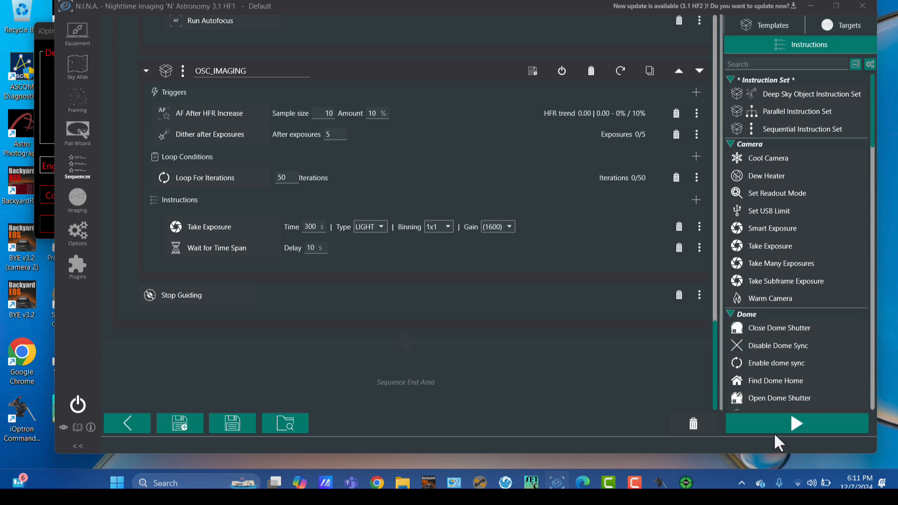
pyautogui.click(791, 418)
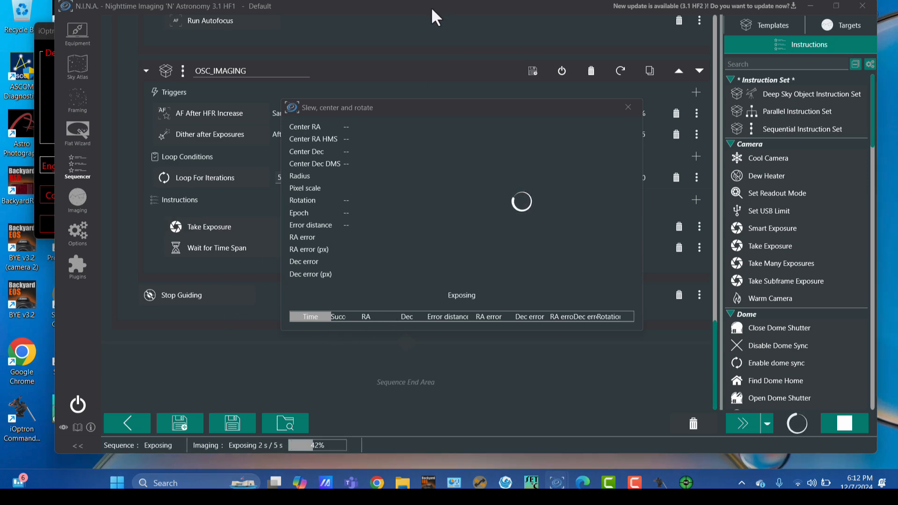
pyautogui.moveTo(431, 6); pyautogui.dragTo(417, 3)
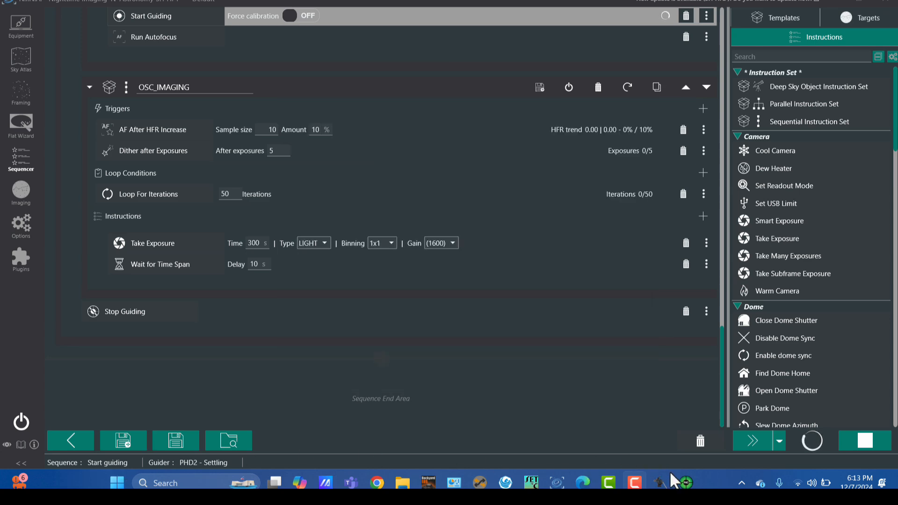
# Step: Check guiding in PHD2 and the autofocus run in N.I.N.A.'s Imaging view, keeping the Autofocus window clear of the image
pyautogui.click(685, 484)
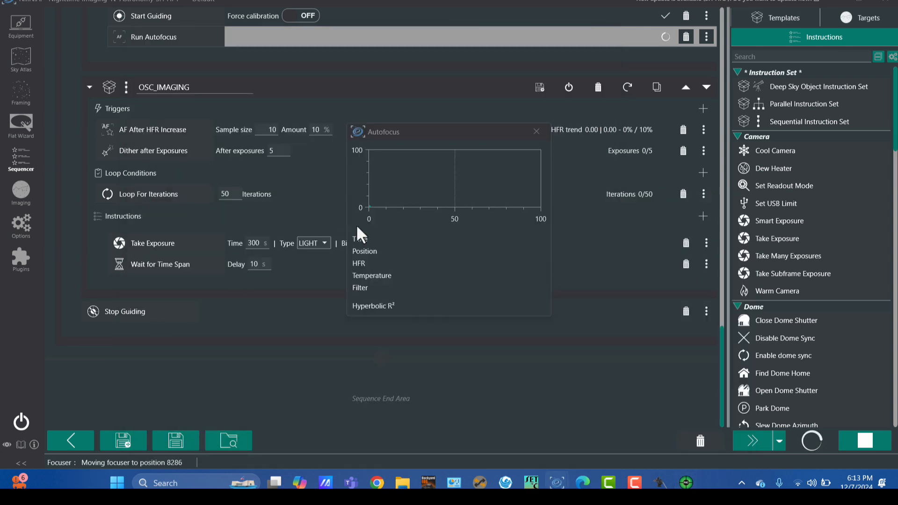
pyautogui.moveTo(442, 130); pyautogui.dragTo(433, 86)
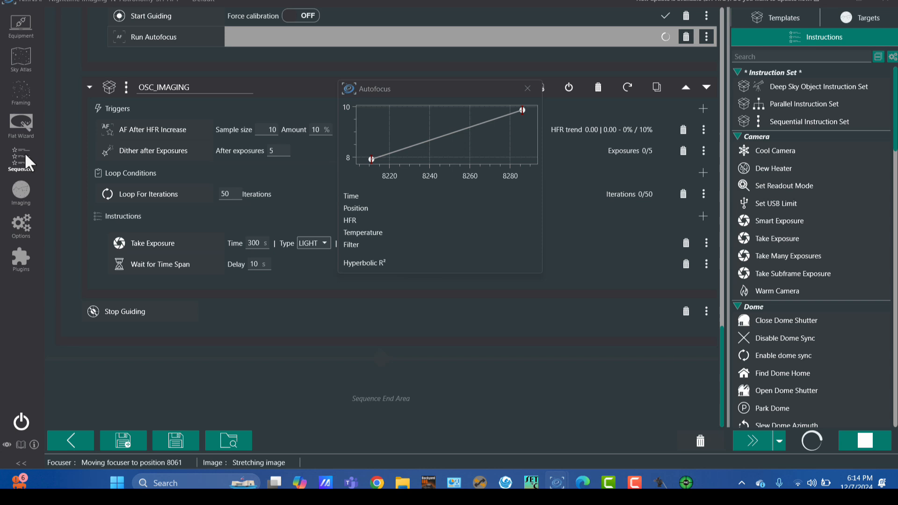
pyautogui.click(17, 197)
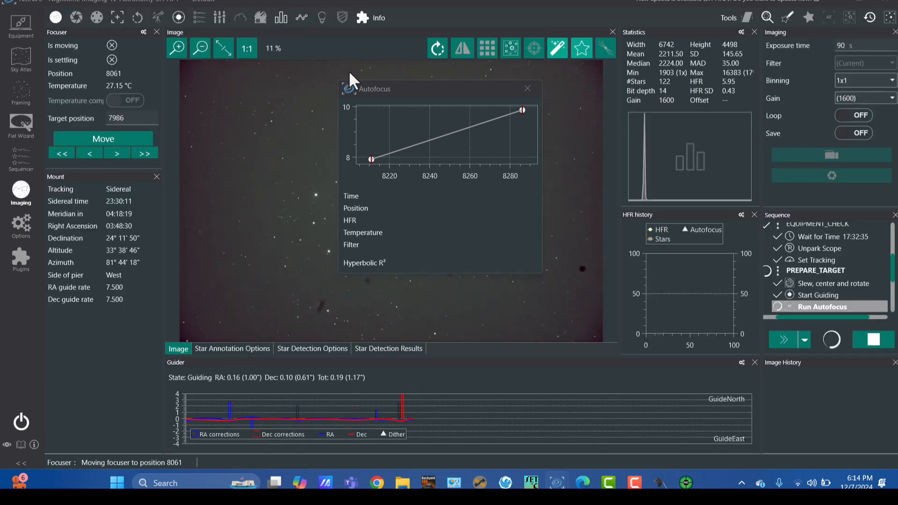
pyautogui.moveTo(429, 89); pyautogui.dragTo(588, 86)
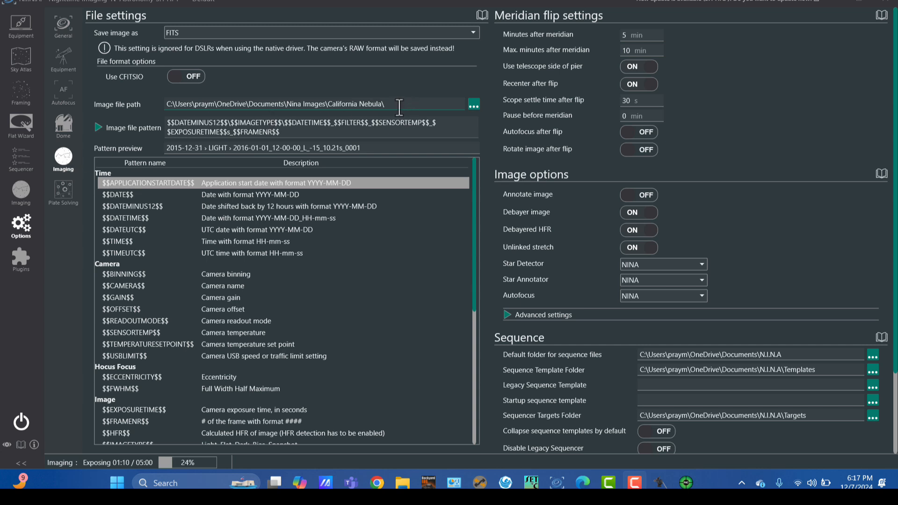
# Step: Create a Pleiades folder inside Nina Images, set it as the image file path, and return to the sequencer
pyautogui.click(477, 102)
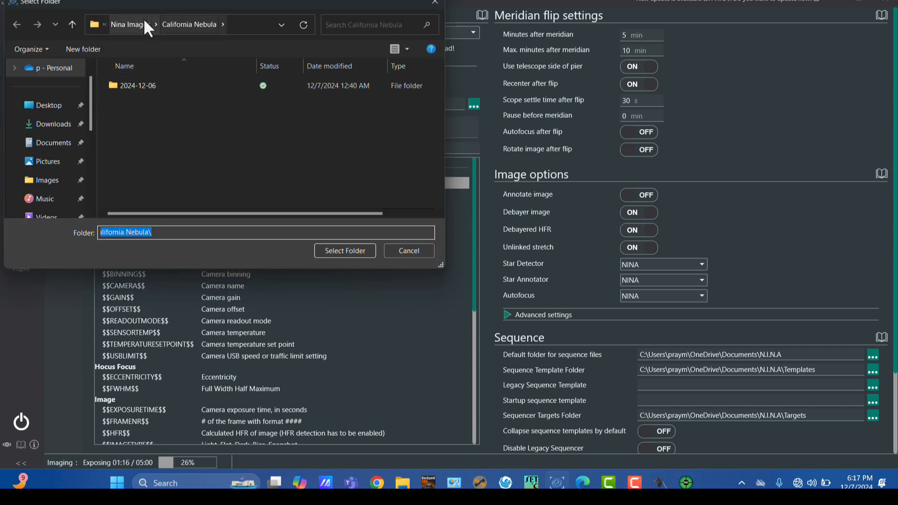
pyautogui.click(132, 23)
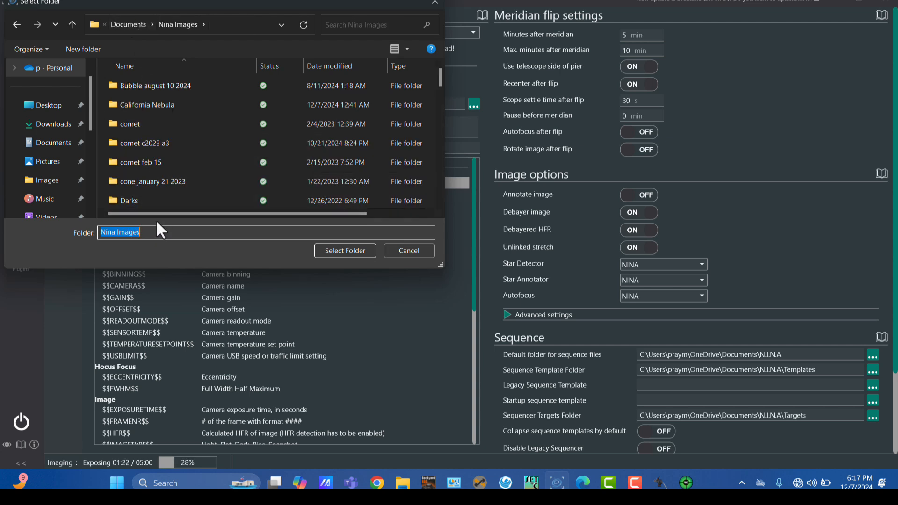
pyautogui.click(72, 51)
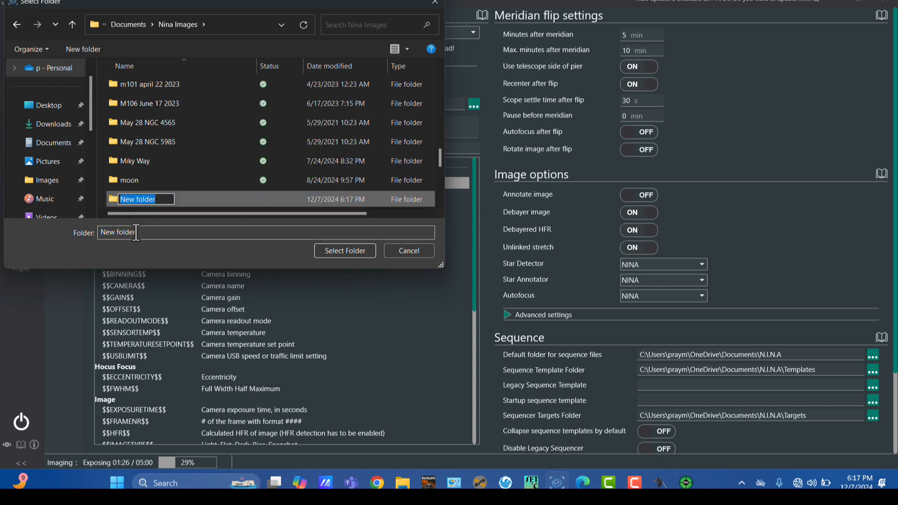
pyautogui.write('P')
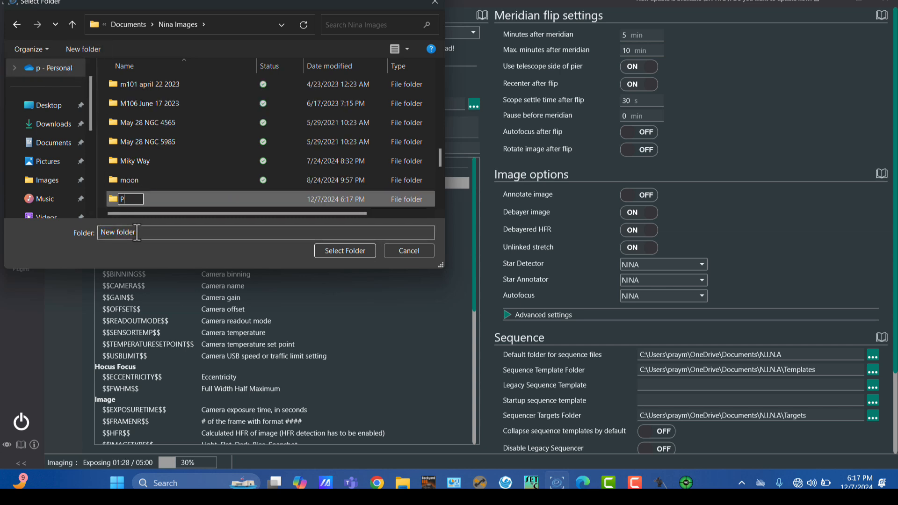
pyautogui.write('leiades')
pyautogui.press('Return')
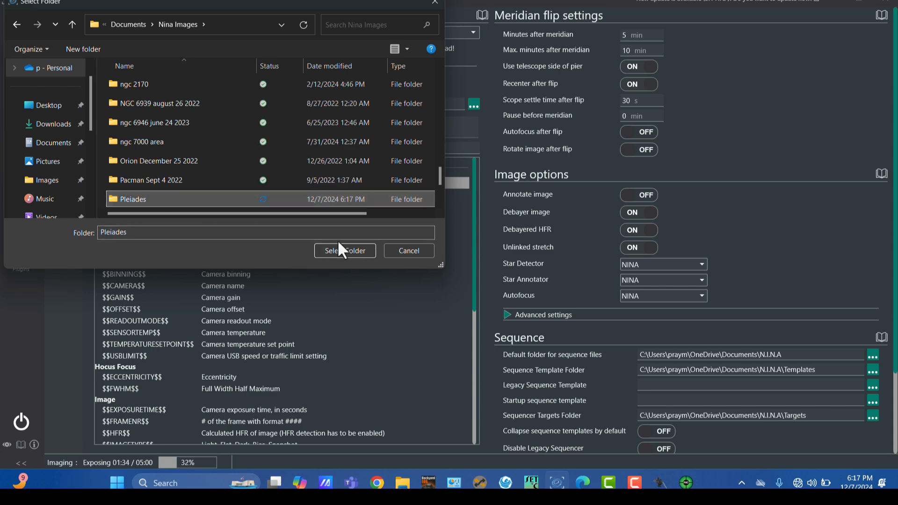
pyautogui.click(339, 252)
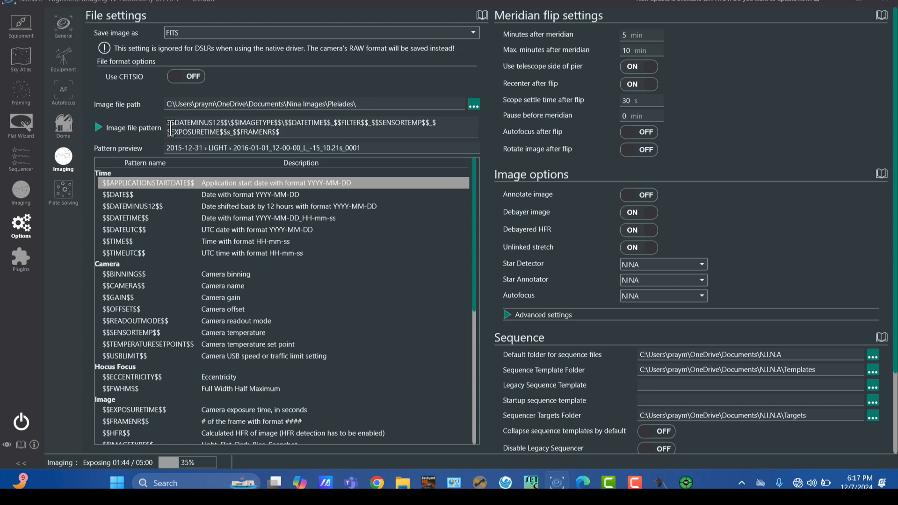
pyautogui.click(15, 154)
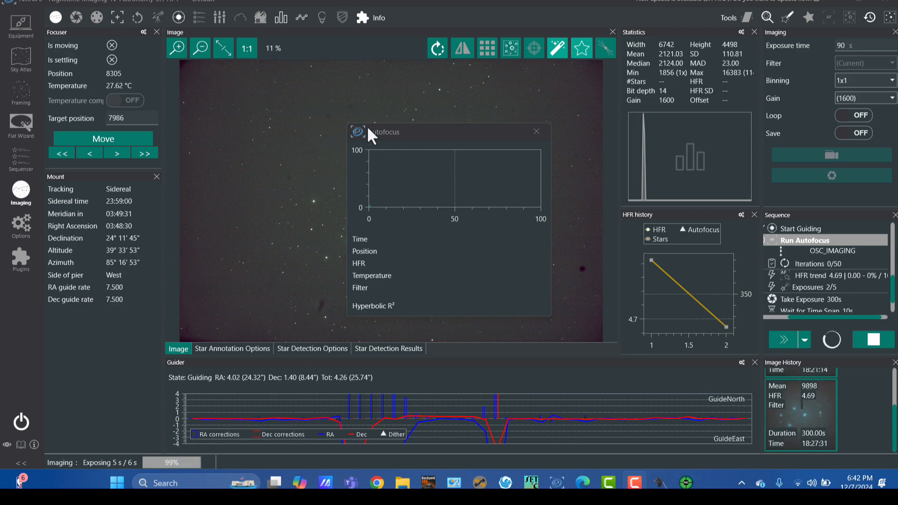
# Step: Monitor the imaging run, compare the time to meridian with the meridian flip settings, and move the pop-up windows aside
pyautogui.moveTo(416, 130); pyautogui.dragTo(620, 116)
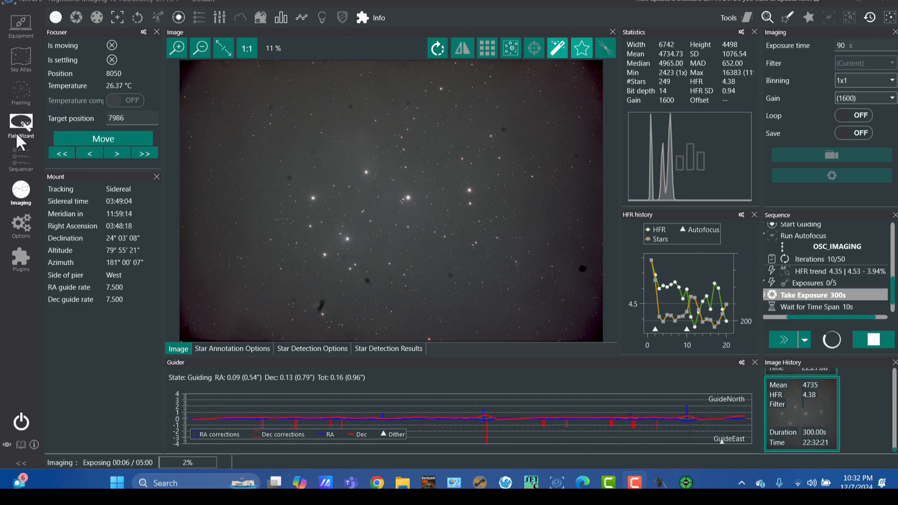
pyautogui.click(19, 222)
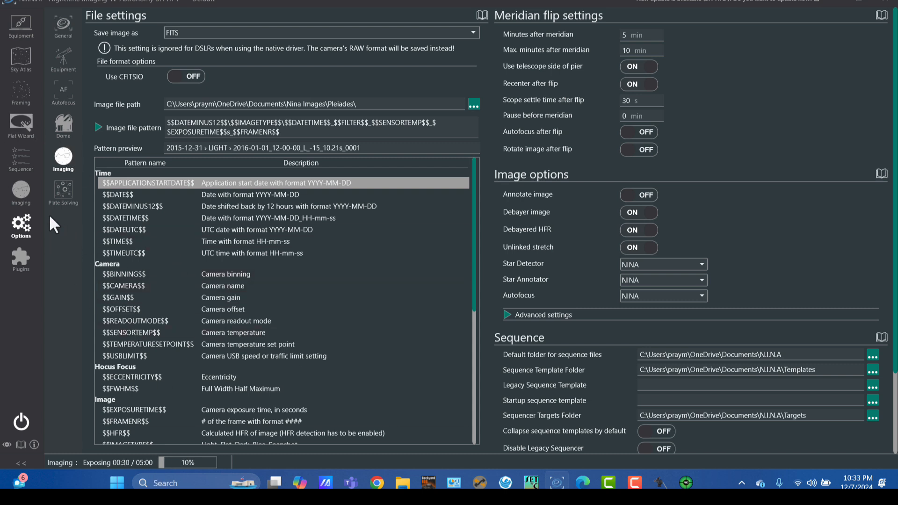
pyautogui.click(20, 191)
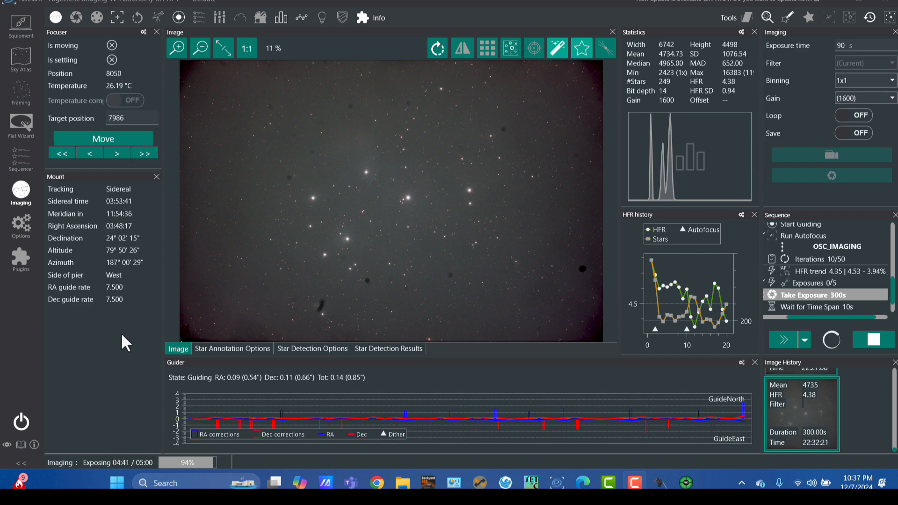
pyautogui.click(22, 222)
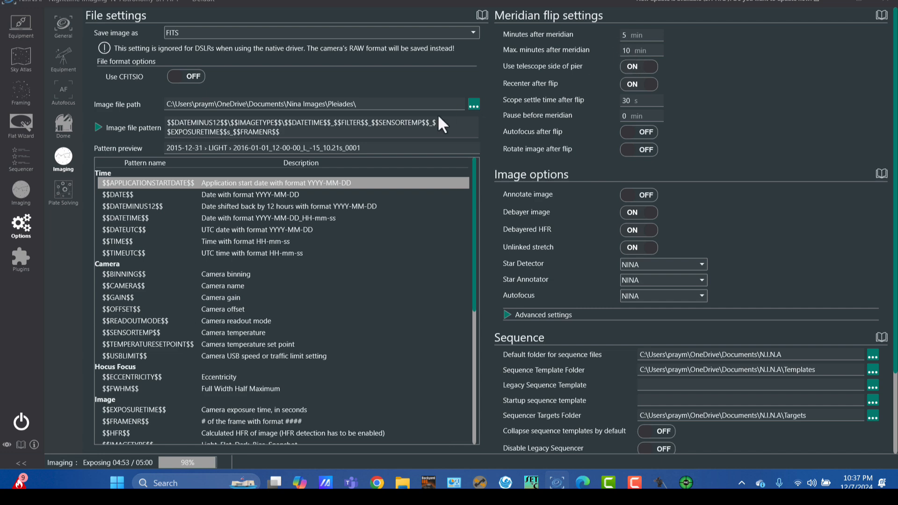
pyautogui.click(21, 190)
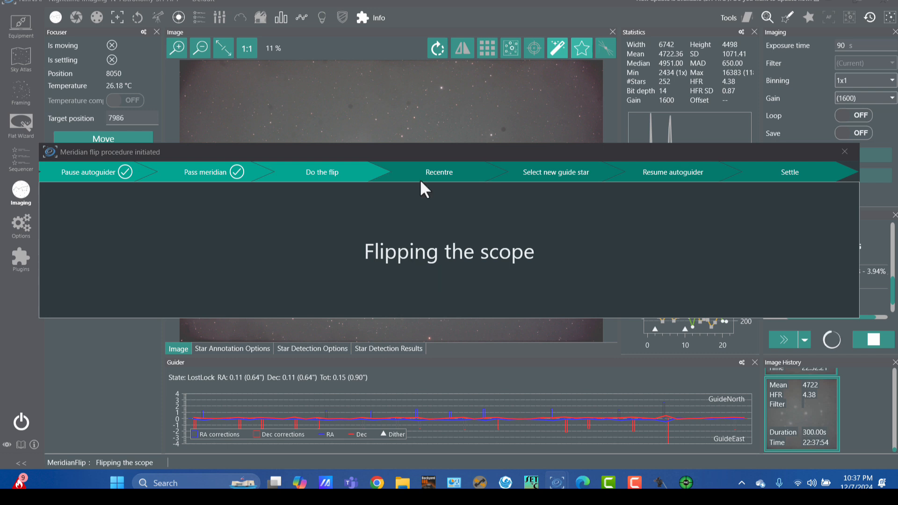
pyautogui.moveTo(439, 147); pyautogui.dragTo(426, 297)
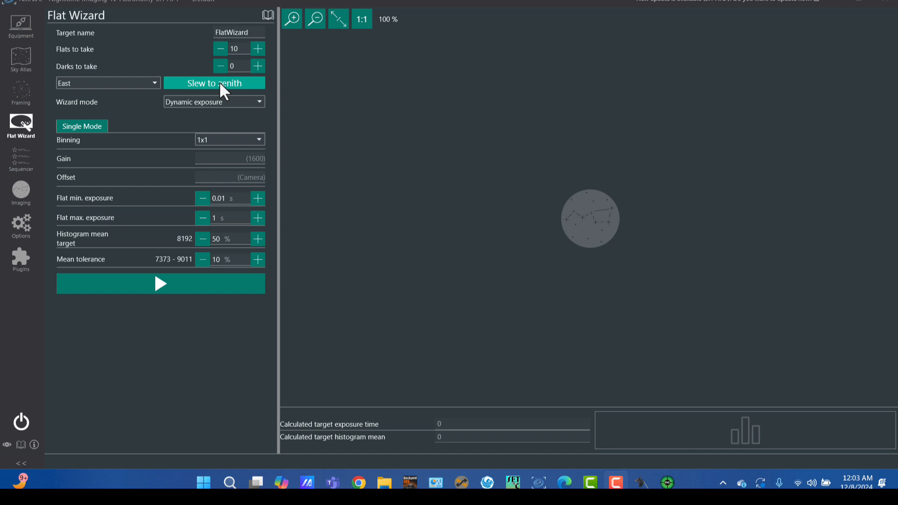
# Step: Slew the telescope to the zenith with the East option, stop guiding in PHD2, and return to N.I.N.A.'s Flat Wizard
pyautogui.click(219, 82)
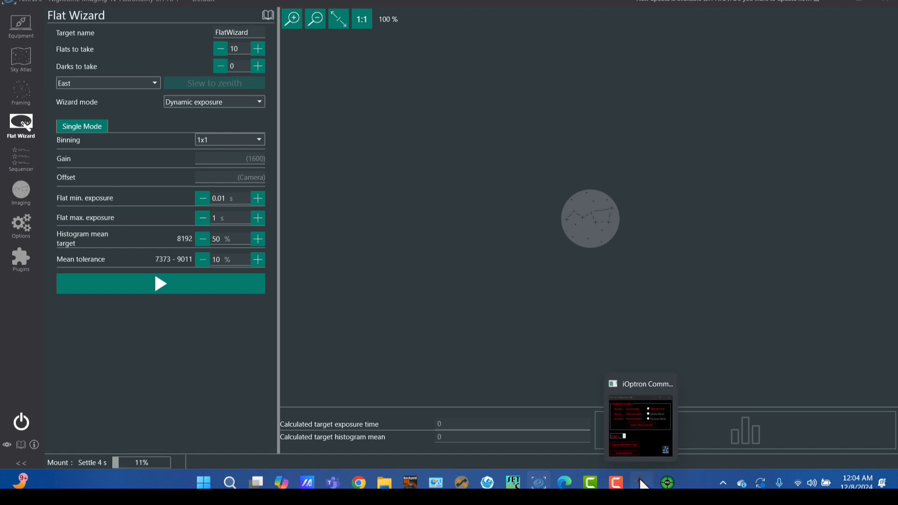
pyautogui.moveTo(668, 484)
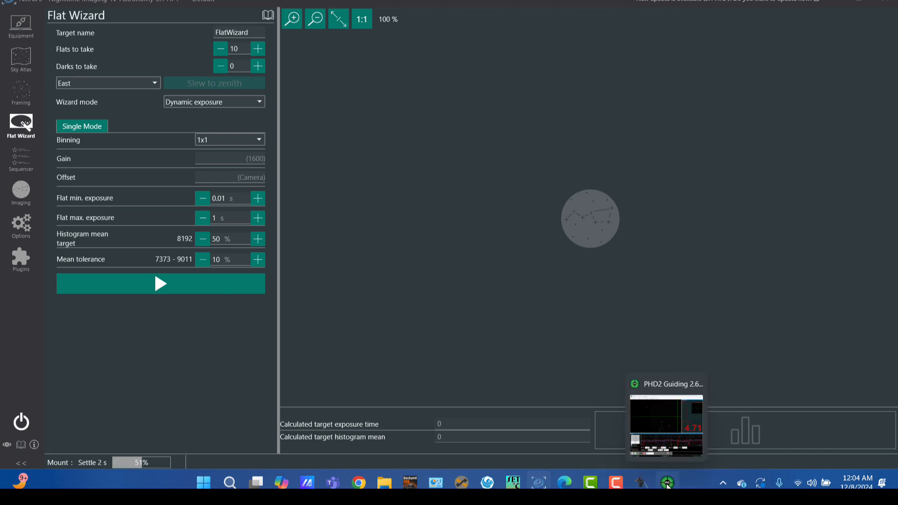
pyautogui.click(667, 482)
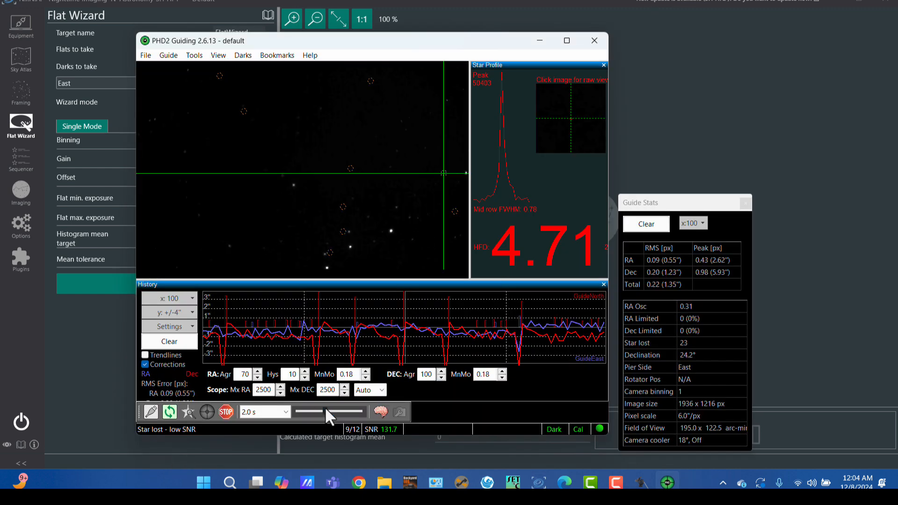
pyautogui.click(224, 408)
pyautogui.click(81, 330)
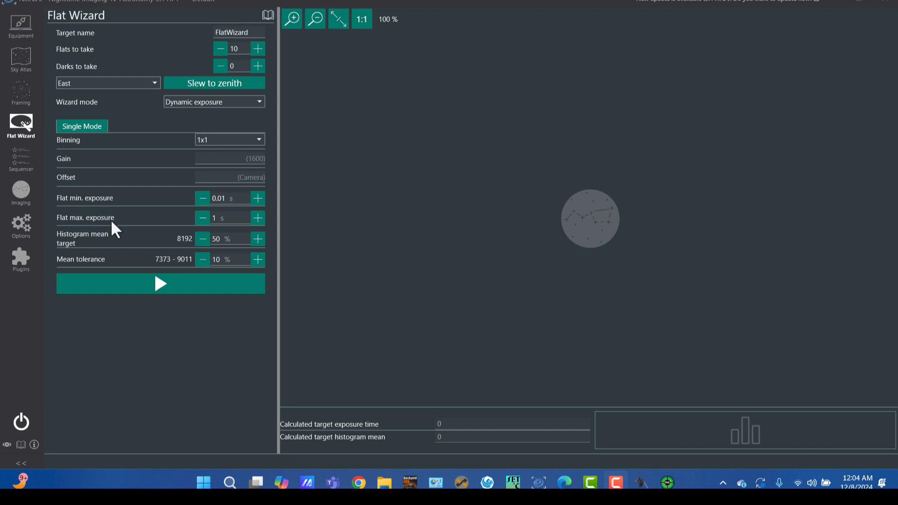
# Step: Set the number of flats to take to 20 and start the Flat Wizard in Dynamic exposure mode
pyautogui.write('1')
pyautogui.click(257, 48)
pyautogui.click(157, 285)
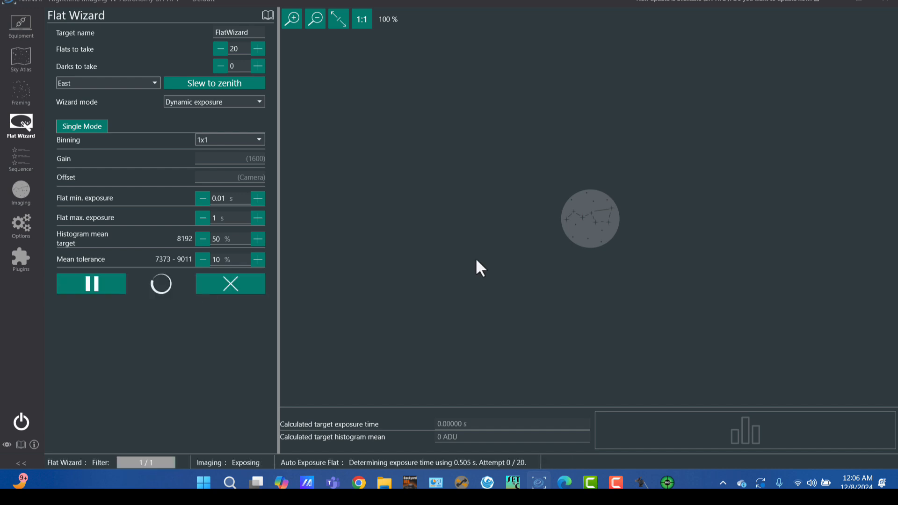